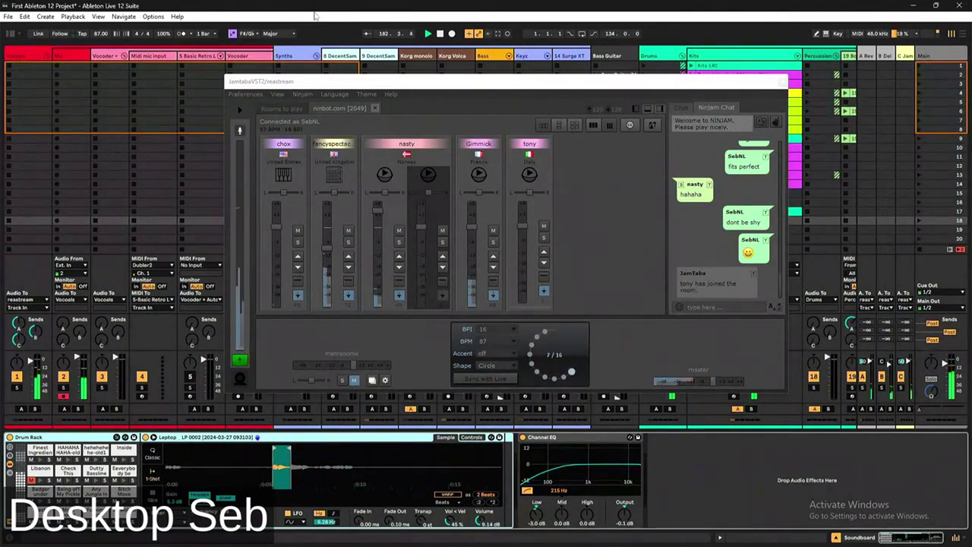
# Lower the second remote player's channel volume to -17 dB in the Jamtaba mixer.
pyautogui.click(592, 290)
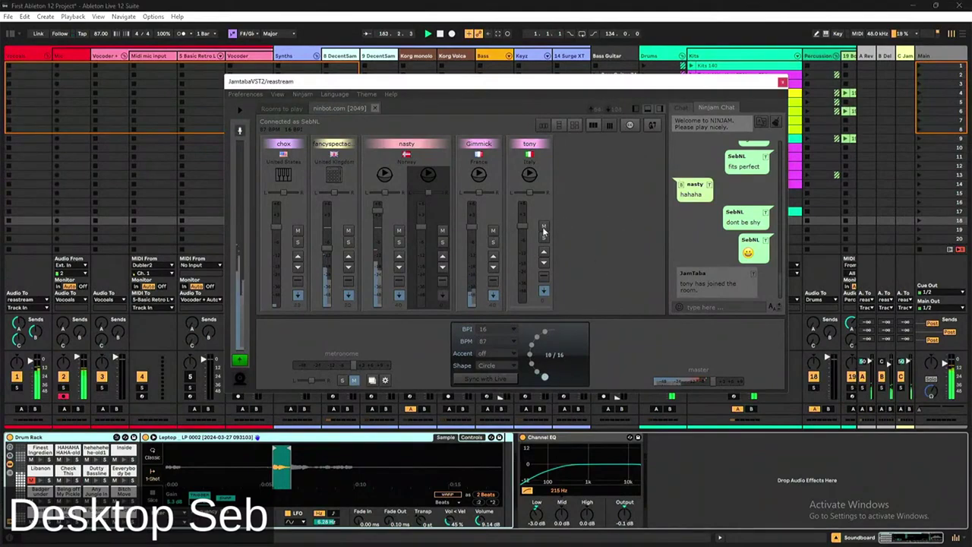
pyautogui.moveTo(328, 249)
pyautogui.mouseDown()
pyautogui.moveTo(332, 264)
pyautogui.moveTo(333, 251)
pyautogui.mouseUp()
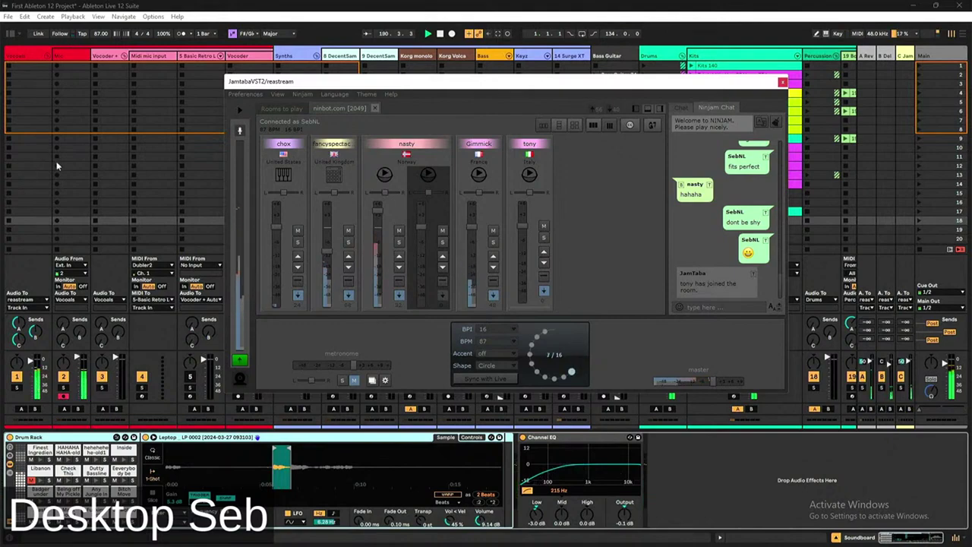
pyautogui.moveTo(329, 260); pyautogui.dragTo(308, 266)
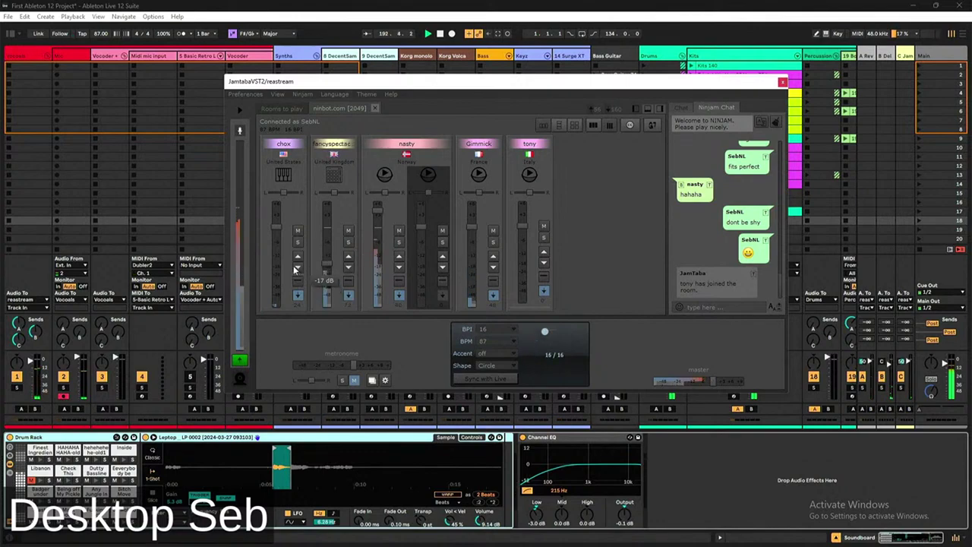
pyautogui.click(744, 307)
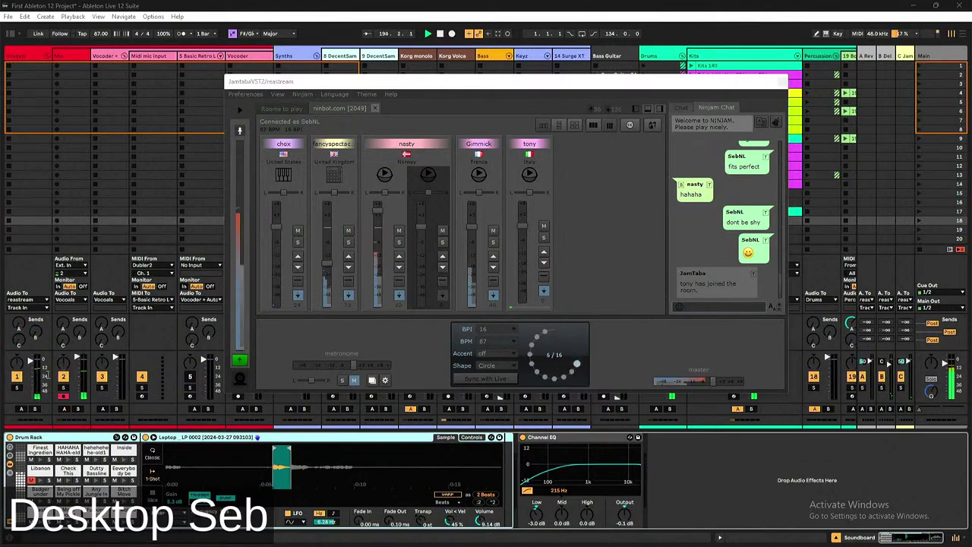
pyautogui.click(800, 341)
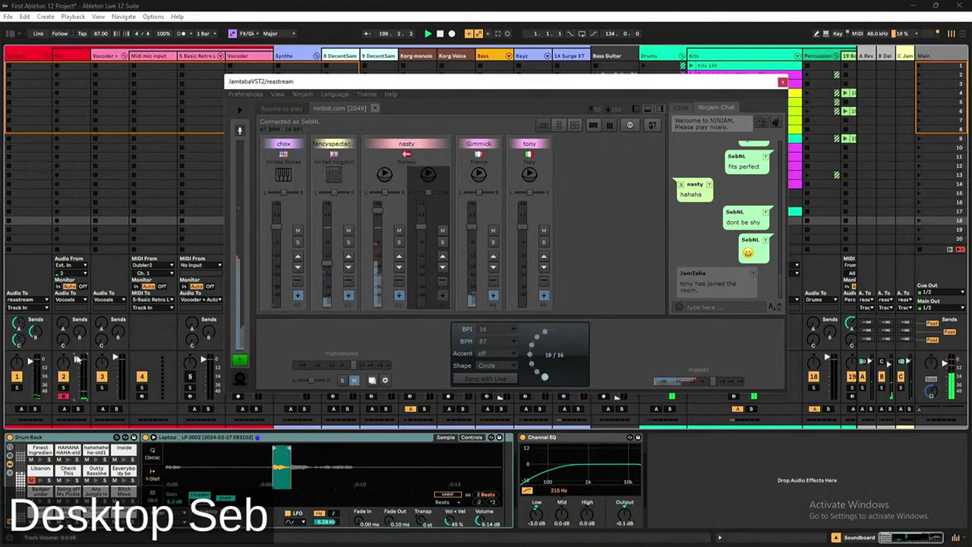
# Try a lower volume on the Mic track.
pyautogui.click(76, 358)
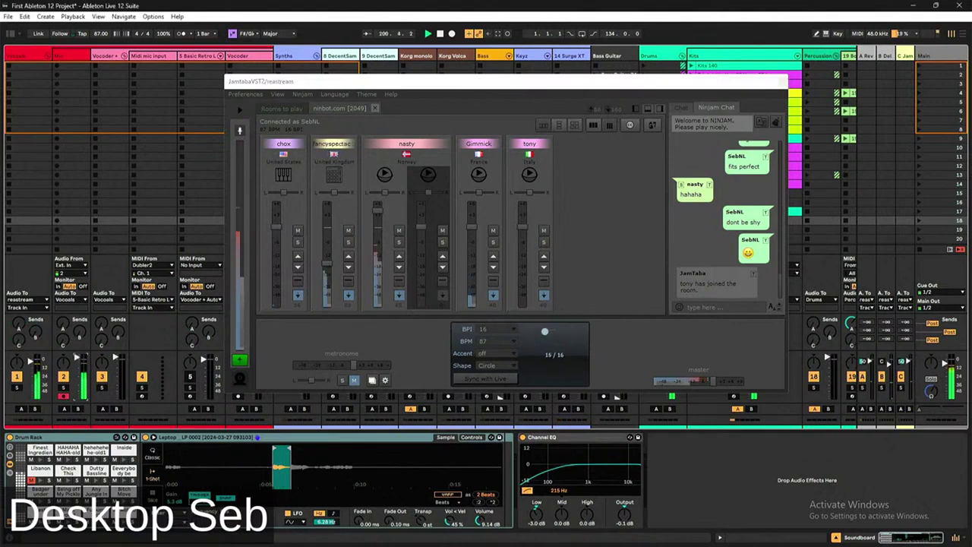
pyautogui.click(604, 262)
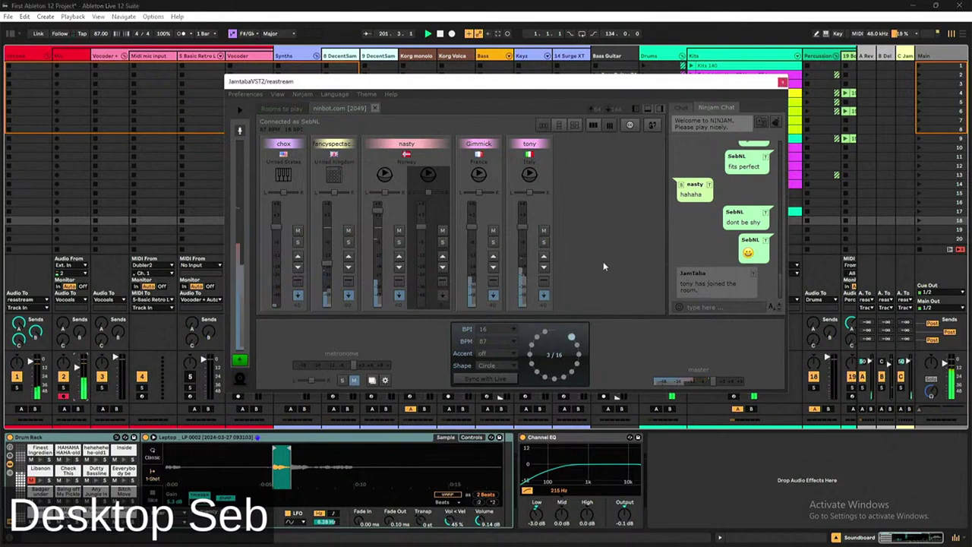
pyautogui.click(98, 361)
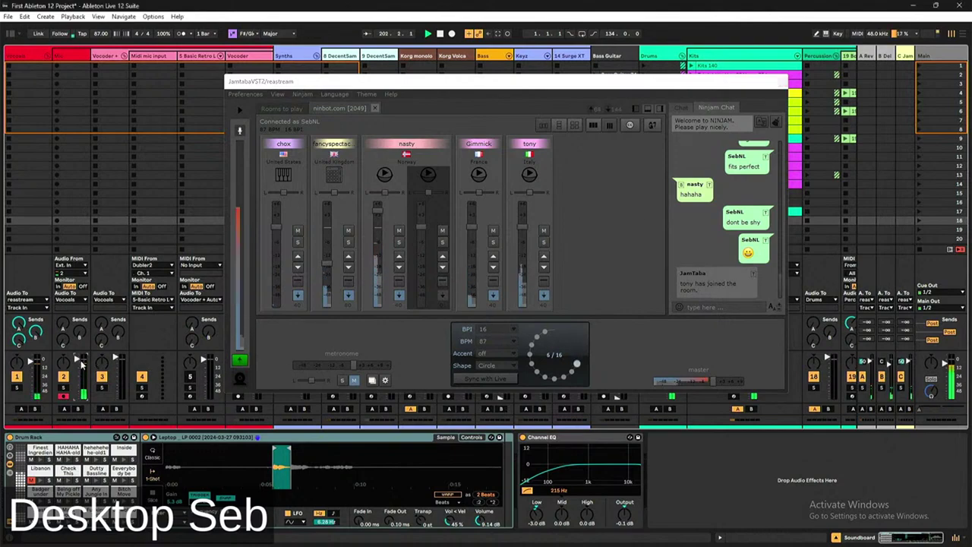
pyautogui.click(573, 226)
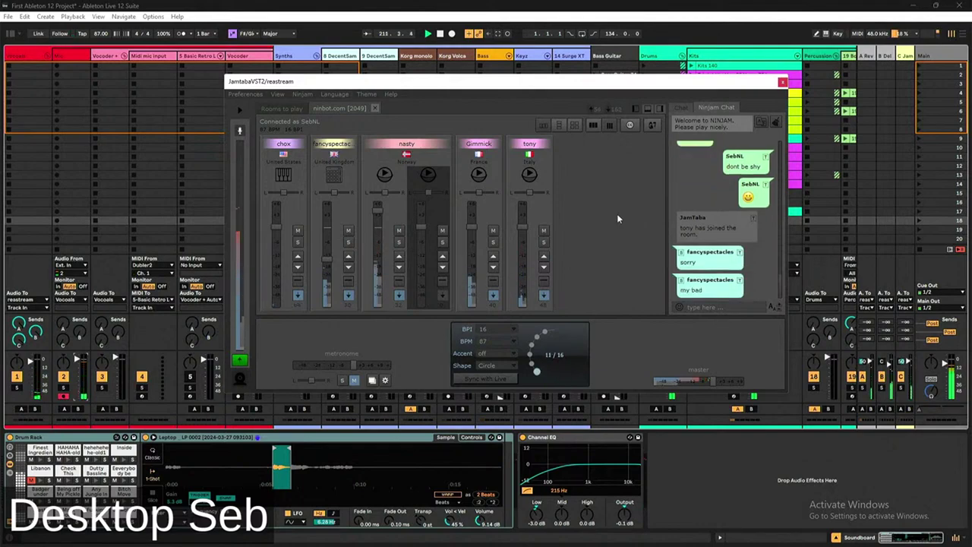
# Send the messages "np", ":)" and "fun!" in the Ninjam chat.
pyautogui.click(717, 306)
pyautogui.write('np')
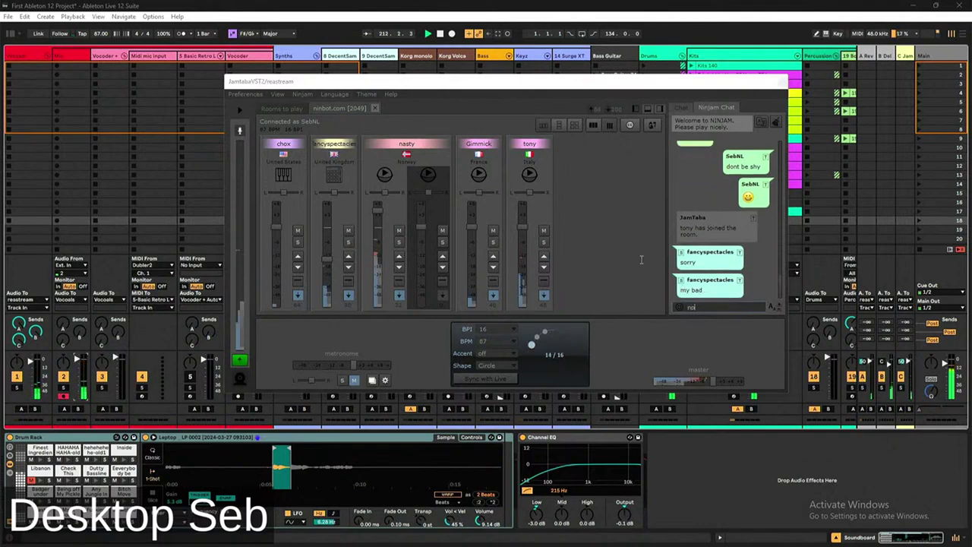
pyautogui.press('Return')
pyautogui.write(':)')
pyautogui.press('Return')
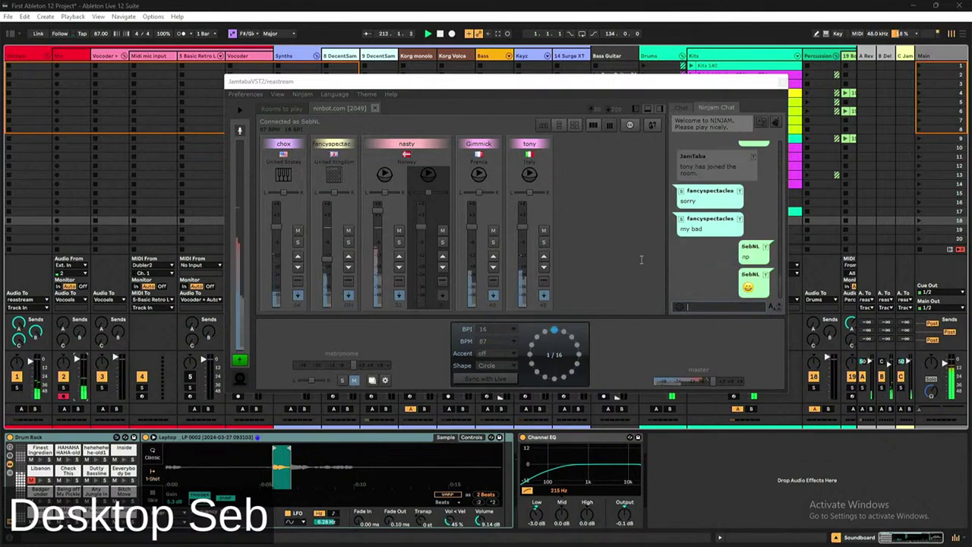
pyautogui.write('fun!')
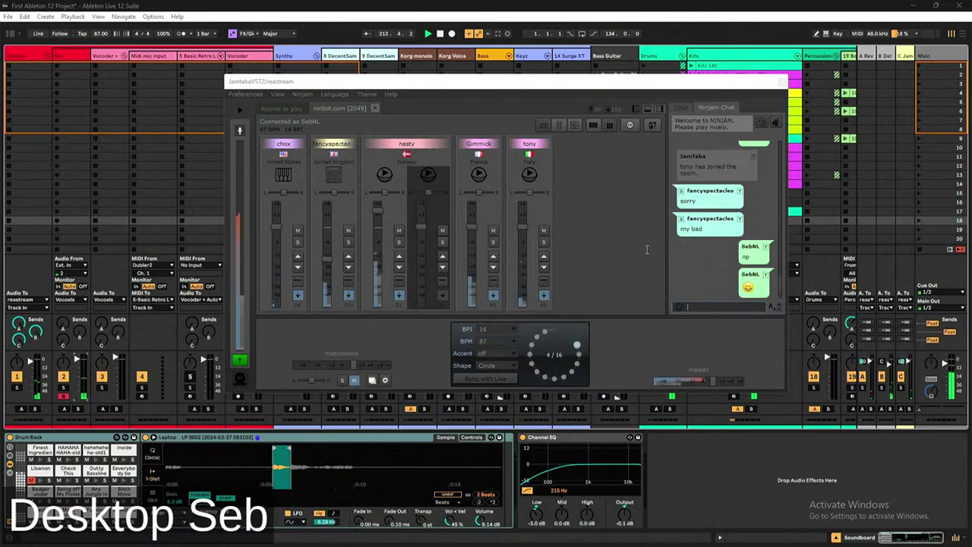
pyautogui.press('Return')
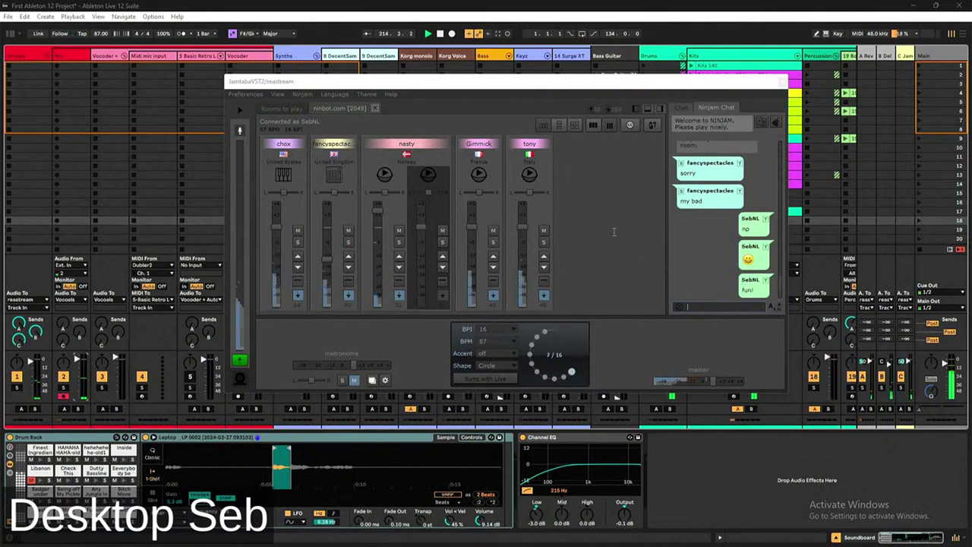
# Raise the first remote player's channel volume and fine-tune the second remote player's channel level in the Jamtaba mixer.
pyautogui.moveTo(271, 225); pyautogui.dragTo(268, 217)
pyautogui.moveTo(327, 205); pyautogui.dragTo(323, 244)
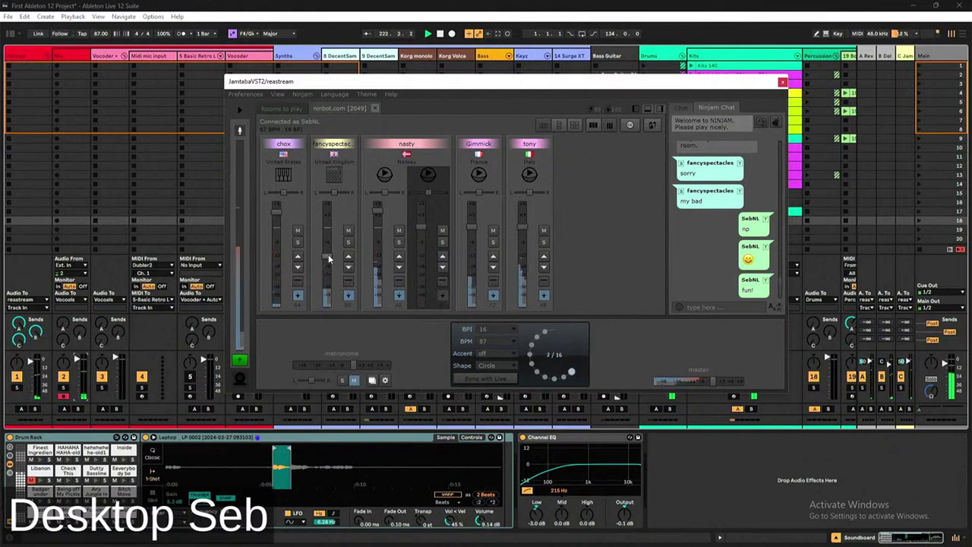
pyautogui.moveTo(318, 254)
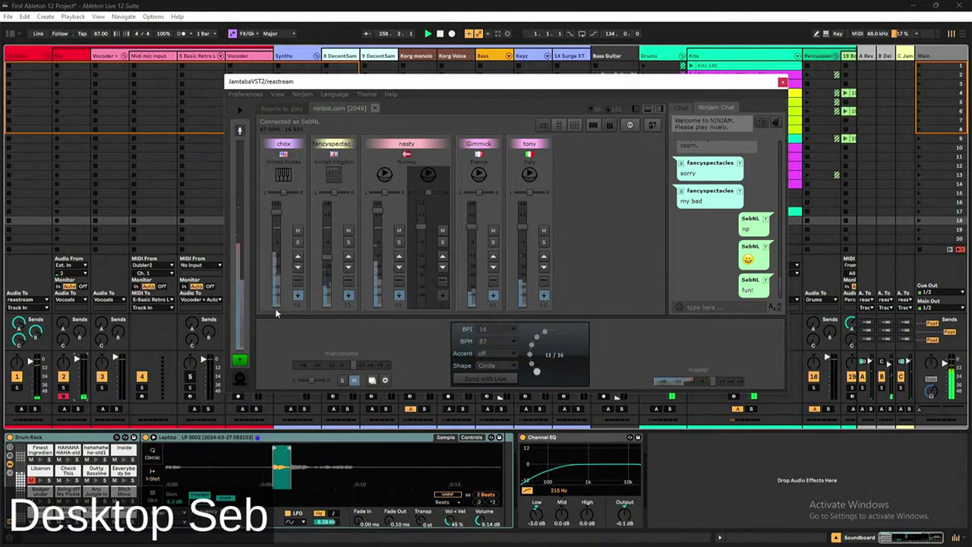
pyautogui.click(321, 259)
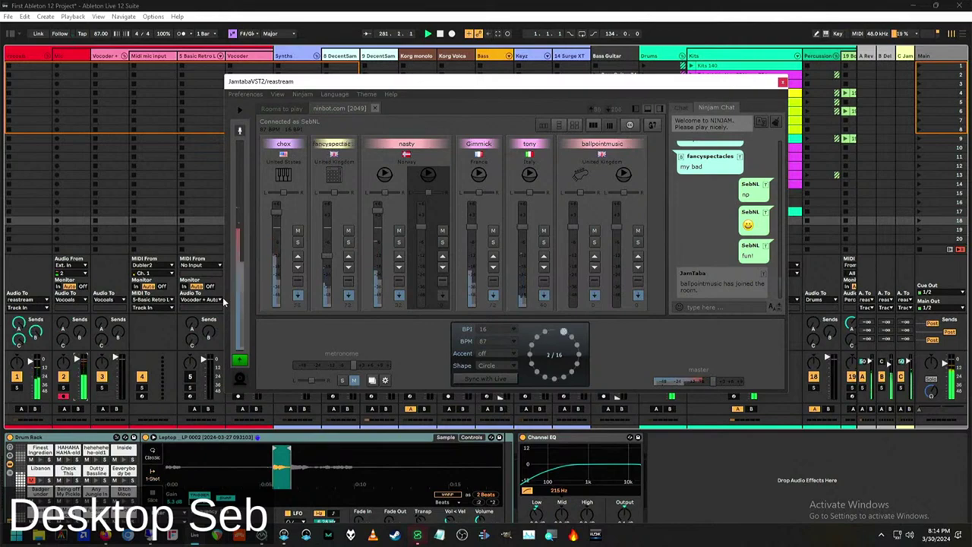
# Check the system's sound output device and the per-application levels in the Windows volume mixer, then return to the Ninjam chat.
pyautogui.click(910, 534)
pyautogui.click(945, 472)
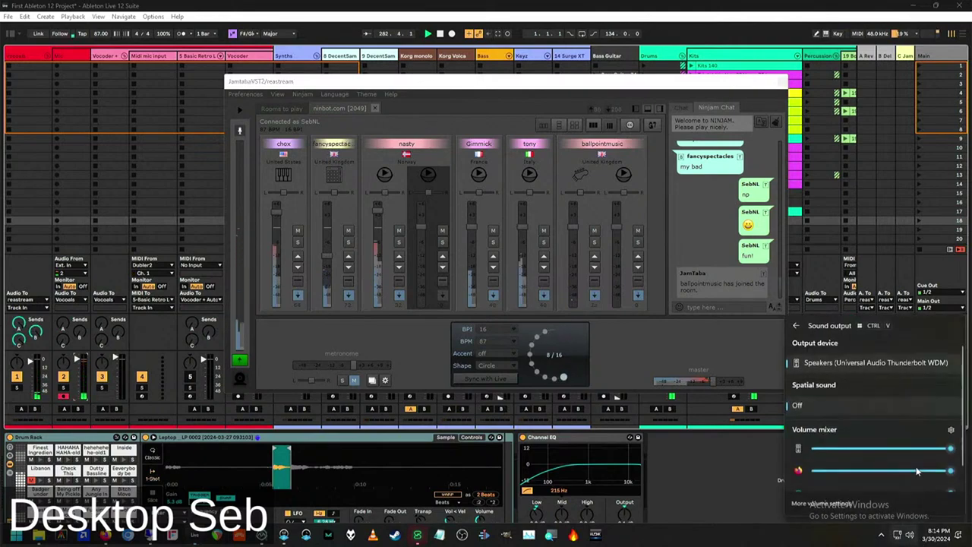
pyautogui.click(713, 308)
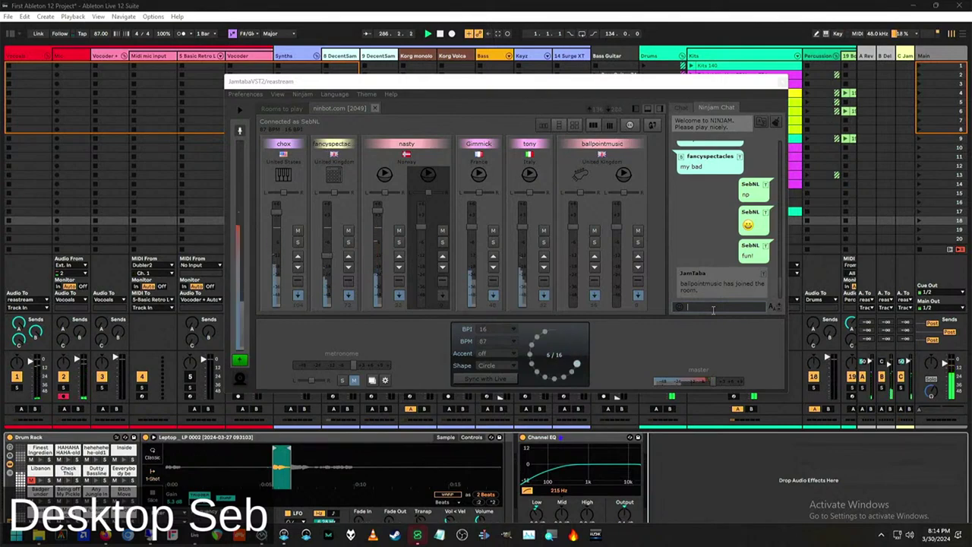
pyautogui.click(713, 309)
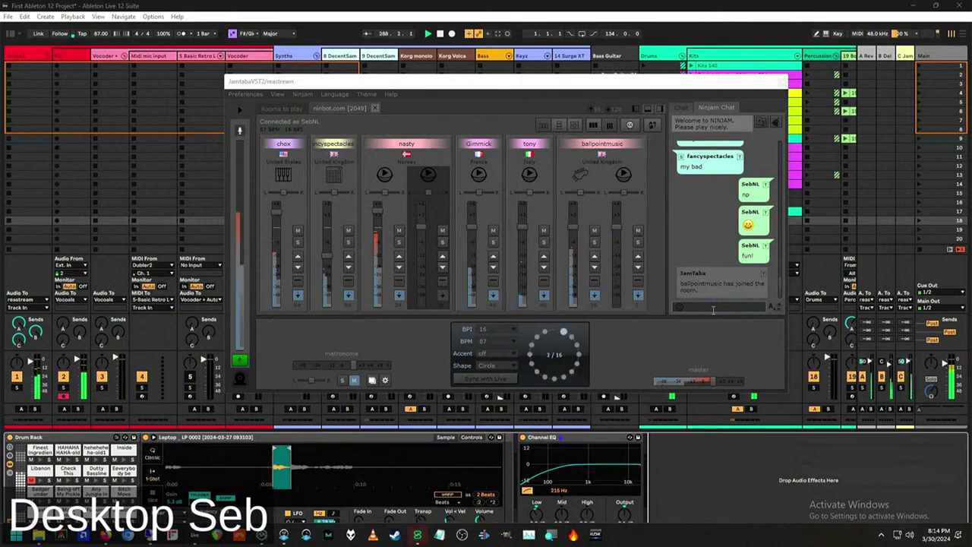
pyautogui.click(713, 309)
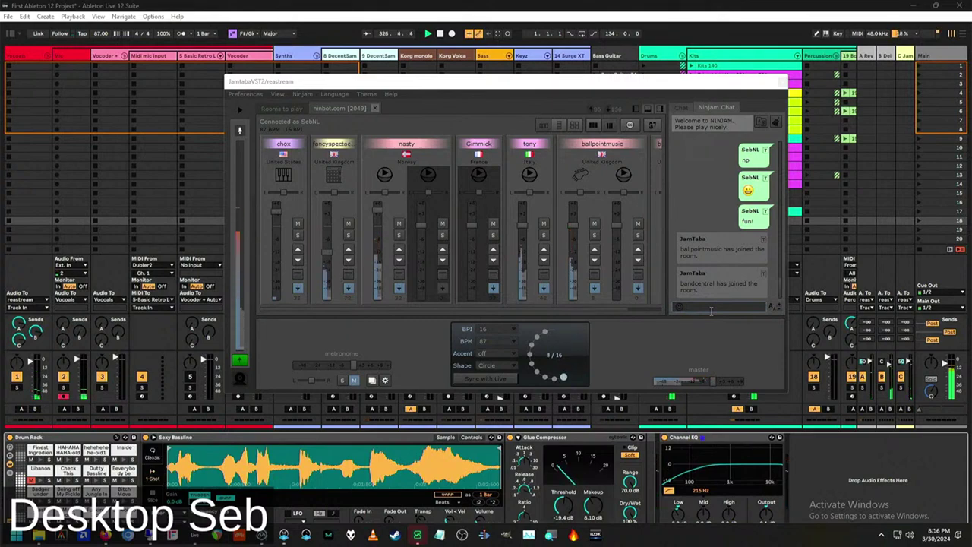
# Move the Jamtaba window off the drum tracks and select the Linear Funk 02 Verse 100 bpm clip on the Kits track.
pyautogui.moveTo(608, 81); pyautogui.dragTo(459, 127)
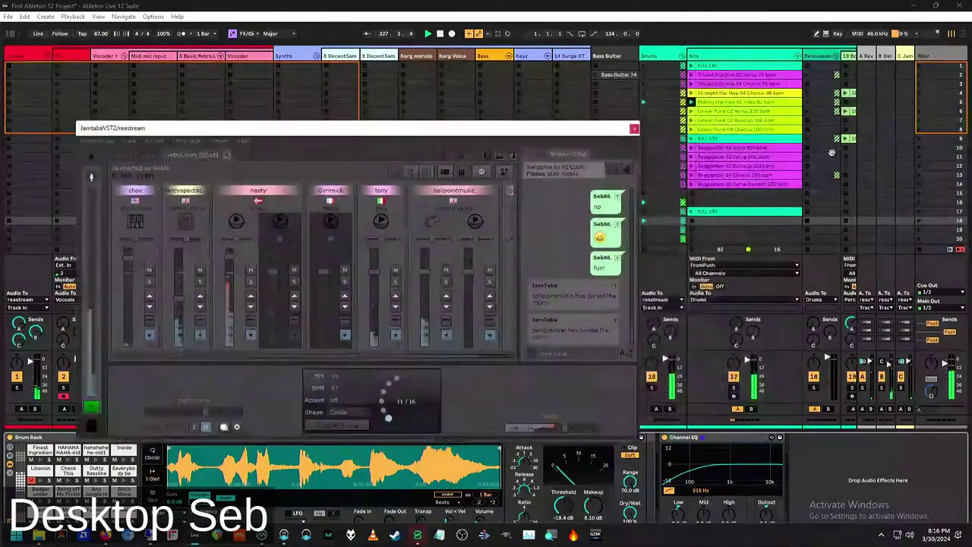
pyautogui.hscroll(5, 750, 221)
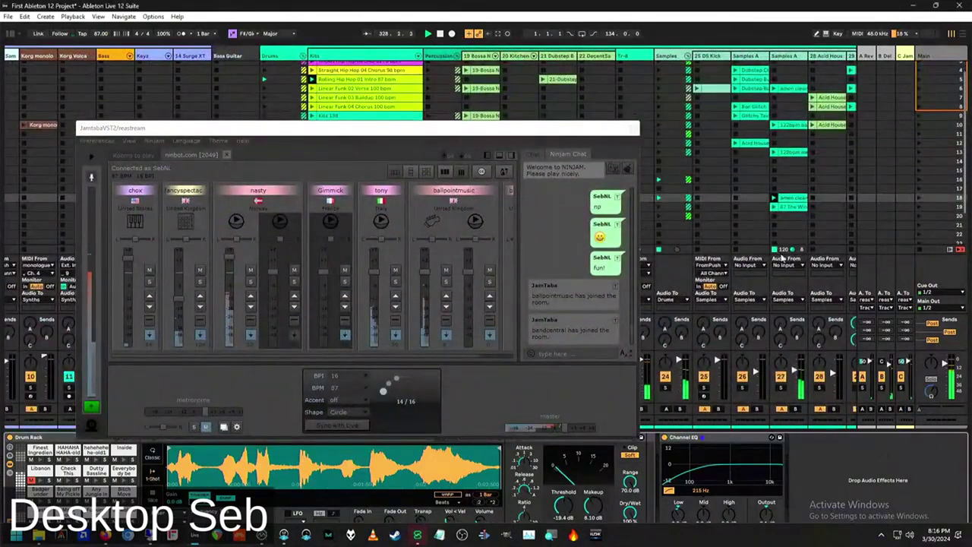
pyautogui.click(888, 57)
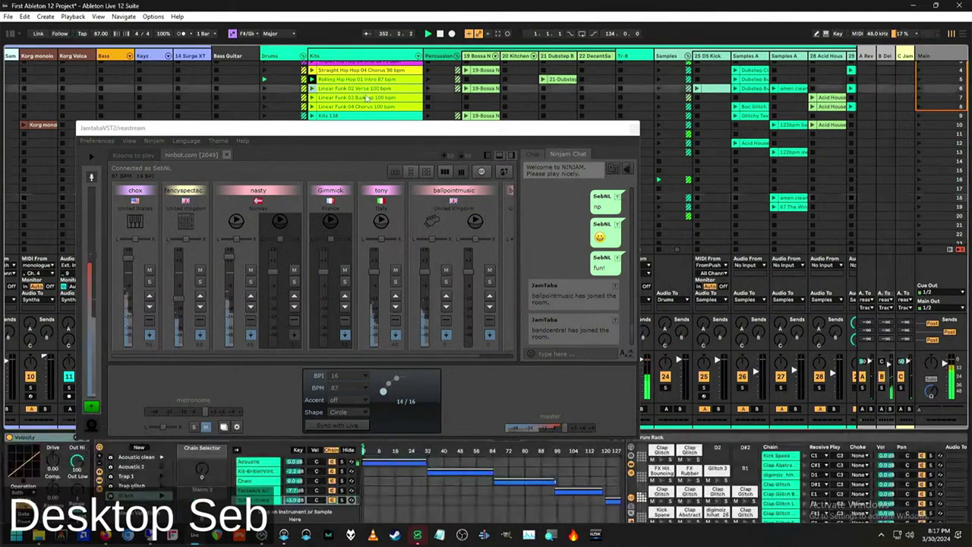
pyautogui.click(366, 92)
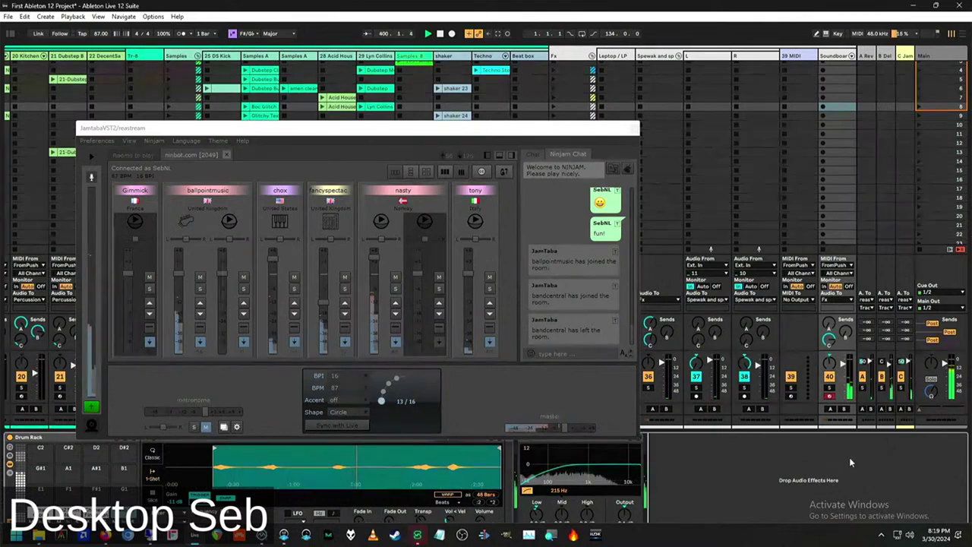
# Move the Jamtaba window clear of the vocal tracks and bring the first tracks of the session into view.
pyautogui.moveTo(303, 128); pyautogui.dragTo(380, 128)
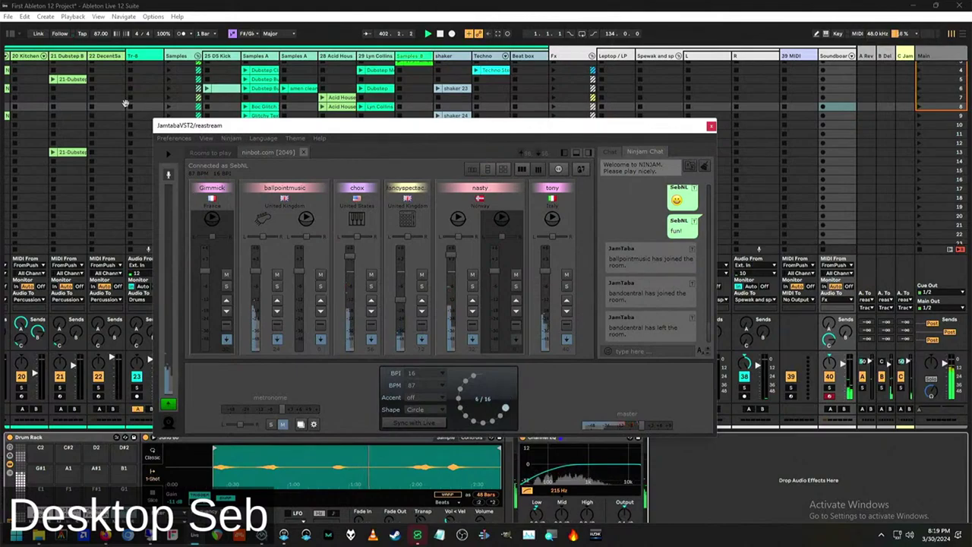
pyautogui.hscroll(-5, 189, 113)
pyautogui.moveTo(188, 125); pyautogui.dragTo(390, 129)
pyautogui.hscroll(-8, 111, 85)
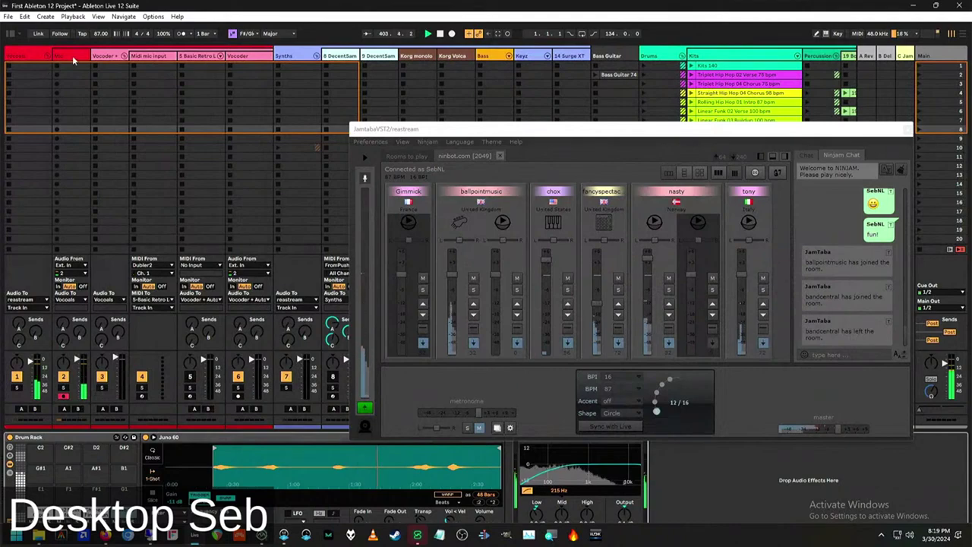
# Turn on the first Auto Filter on the Mic track and raise its frequency to 3.03 kHz.
pyautogui.click(72, 55)
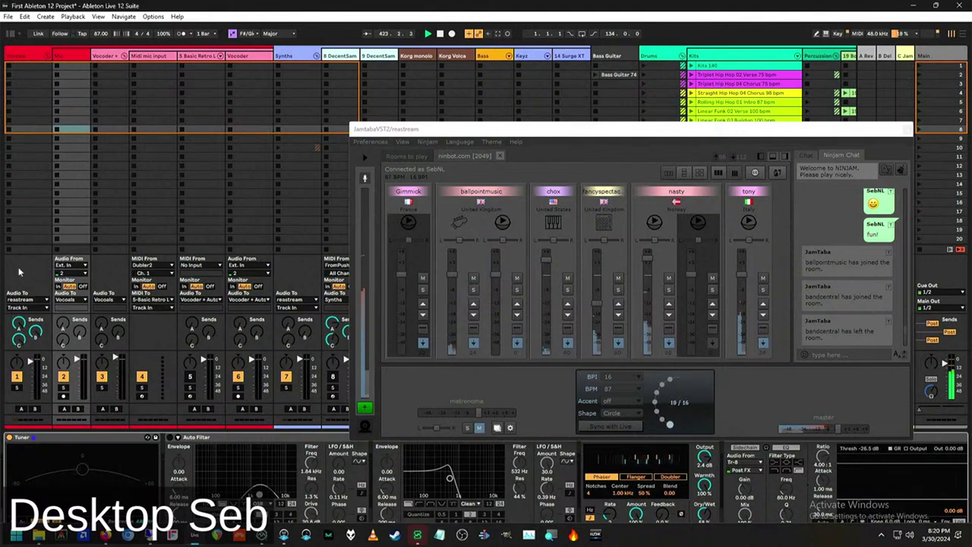
pyautogui.click(177, 438)
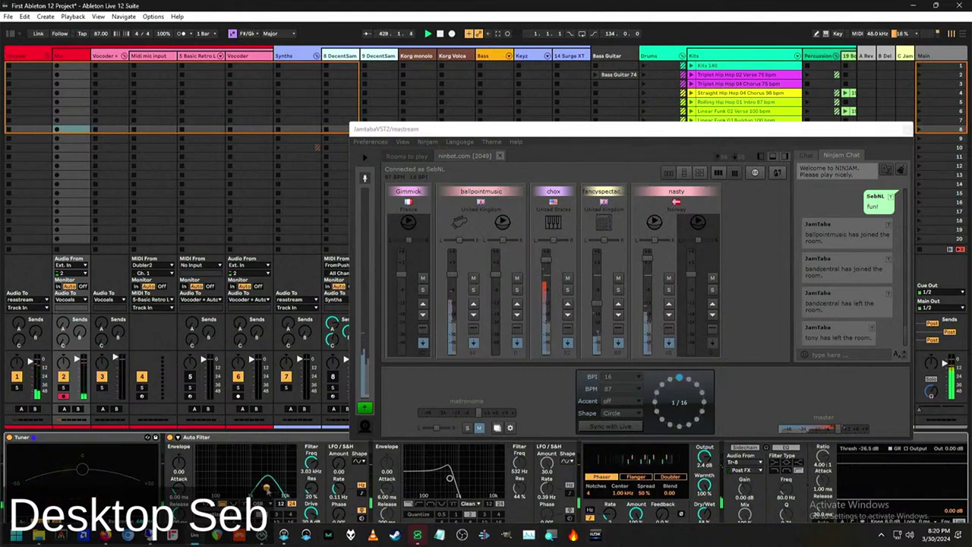
pyautogui.click(279, 439)
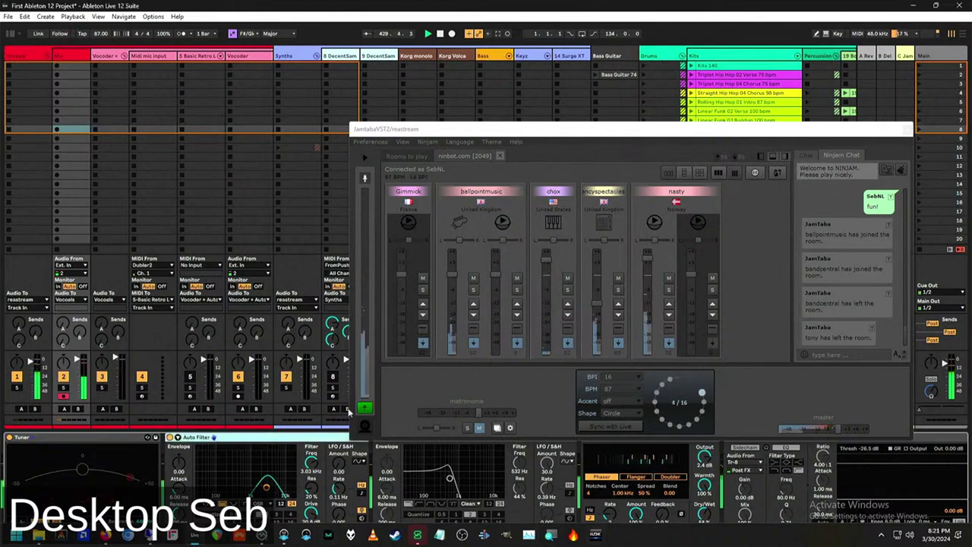
# Find the Shifter effect with the browser search "shif" and insert it after the first Auto Filter on the Mic track.
pyautogui.hotkey('ctrl', 'f')
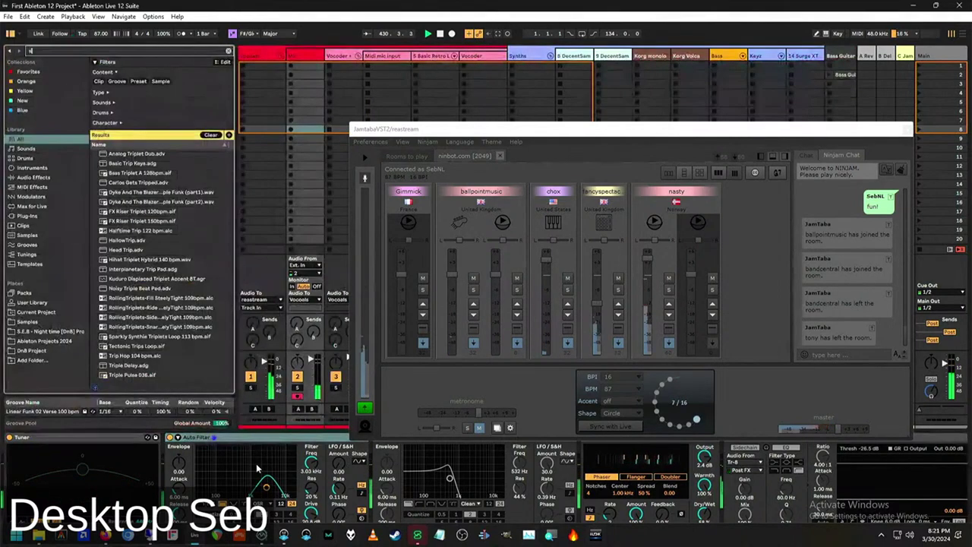
pyautogui.write('shif')
pyautogui.press('Down')
pyautogui.press('Down')
pyautogui.press('Down')
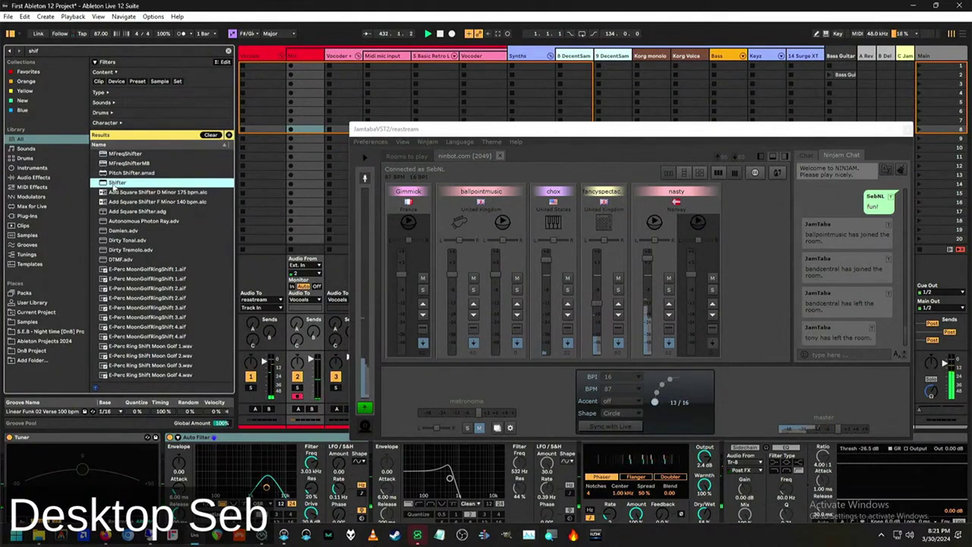
pyautogui.moveTo(116, 184); pyautogui.dragTo(375, 467)
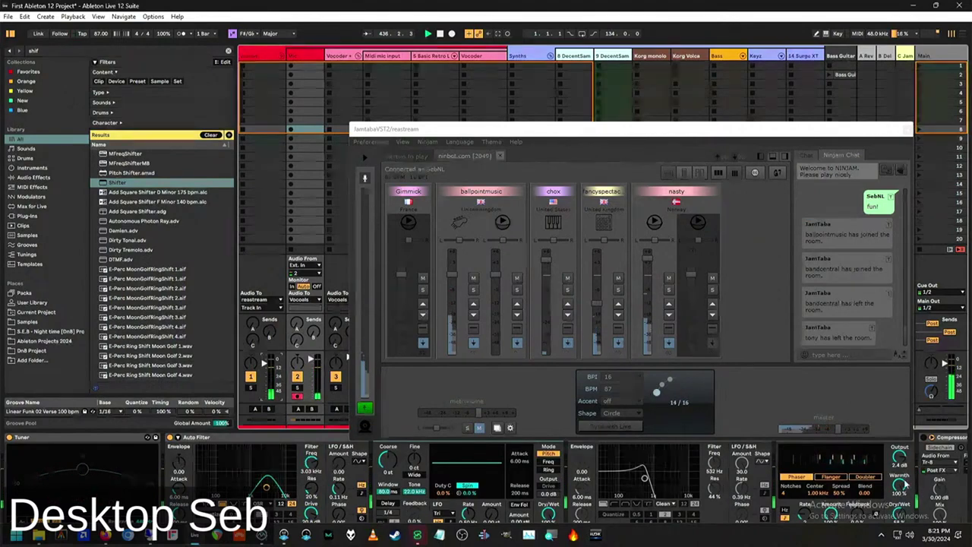
pyautogui.hscroll(5, 529, 465)
pyautogui.hscroll(-4, 529, 465)
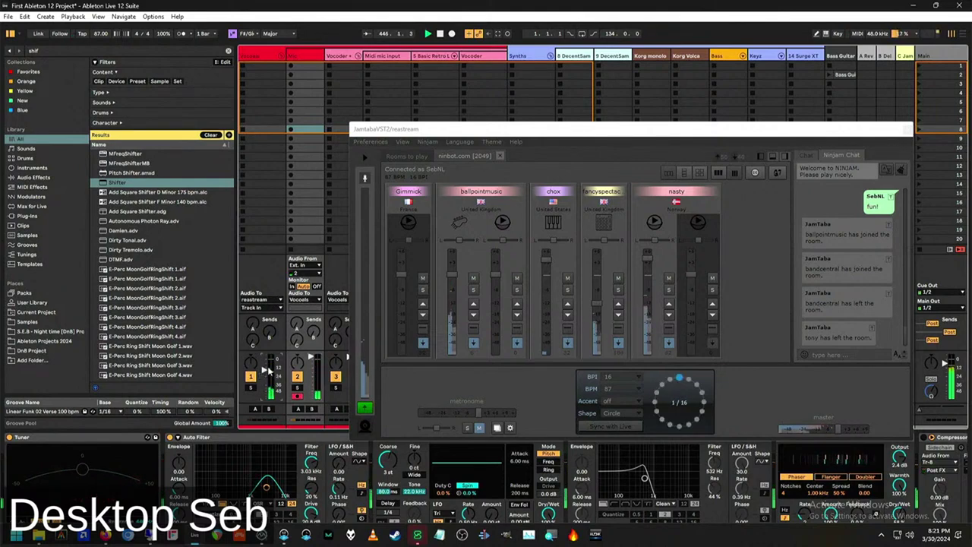
pyautogui.click(480, 429)
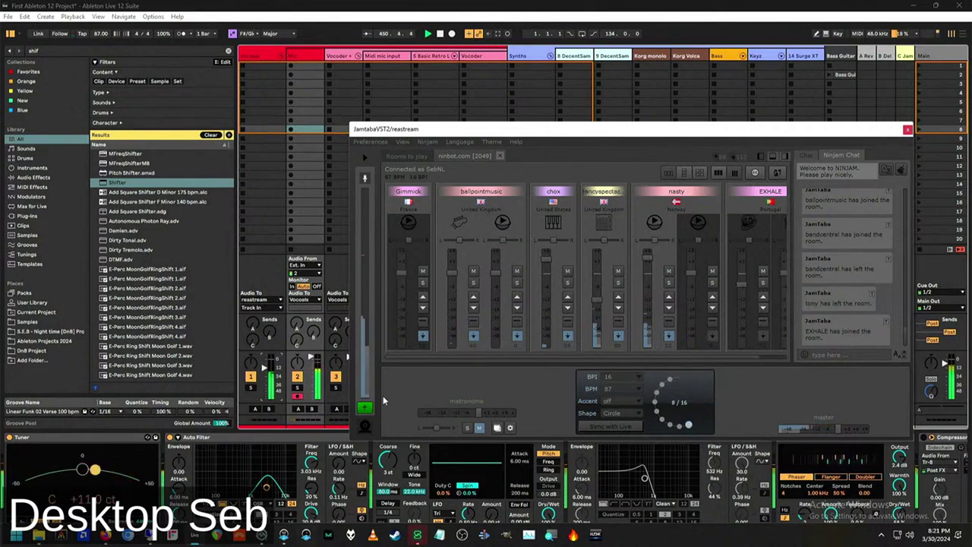
pyautogui.click(477, 450)
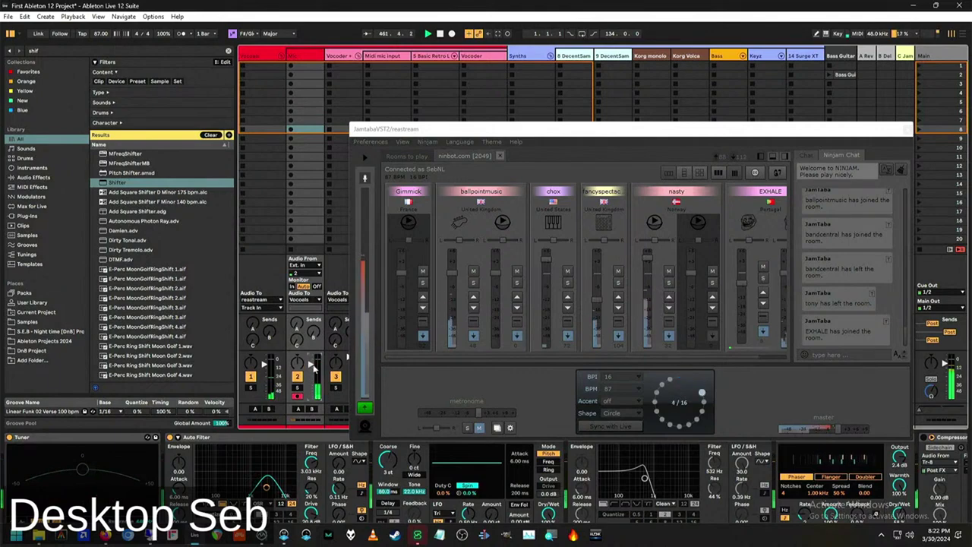
# Hide the browser, then raise the fourth player's level in the Jamtaba mixer and bring it back down slightly.
pyautogui.click(10, 34)
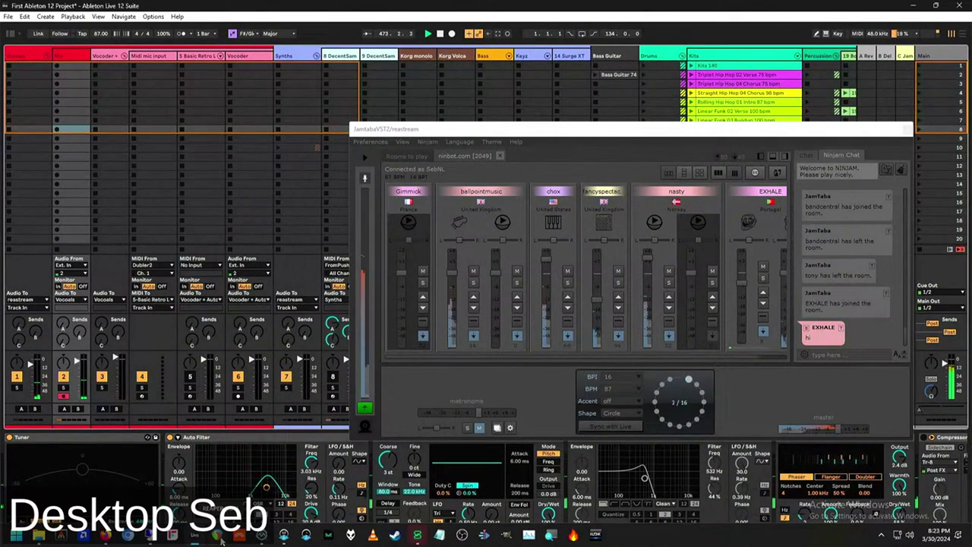
pyautogui.click(600, 306)
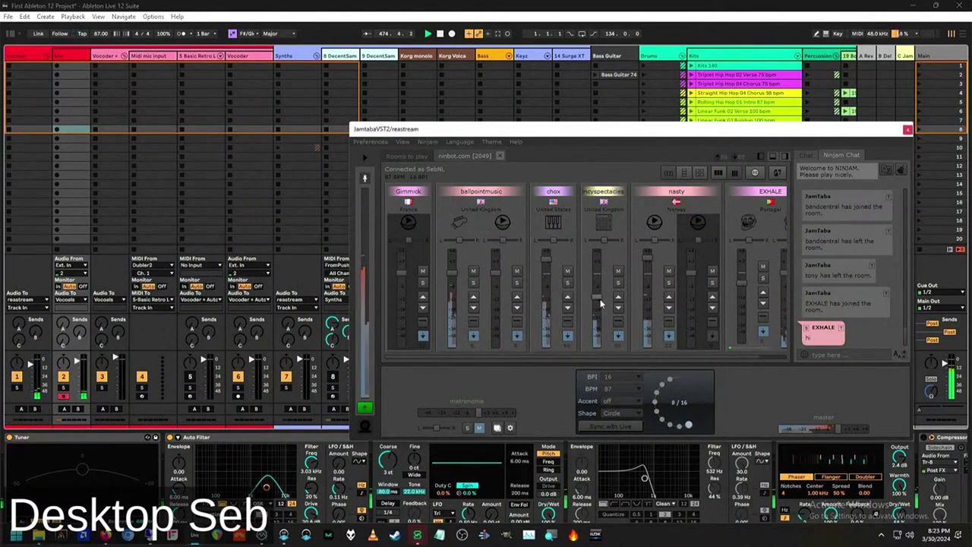
pyautogui.moveTo(601, 304); pyautogui.dragTo(597, 279)
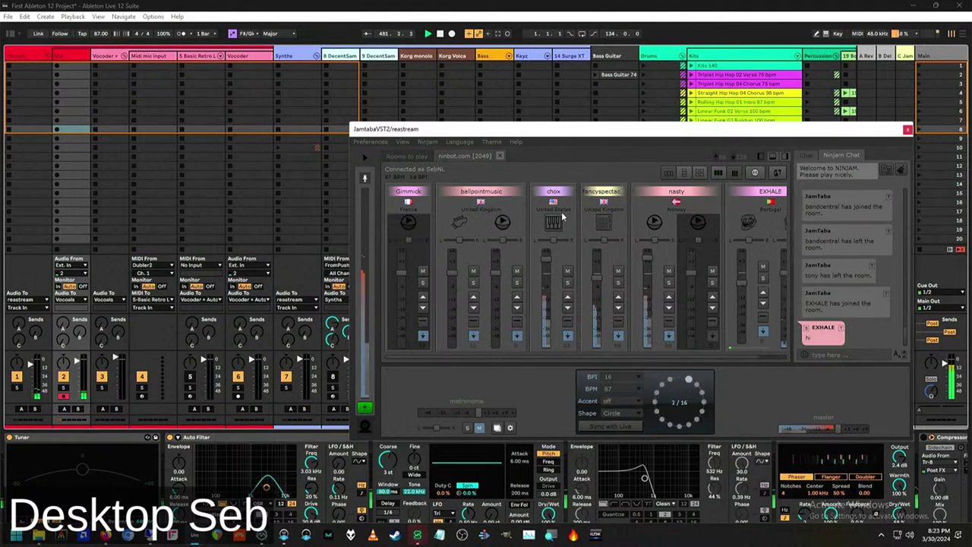
pyautogui.moveTo(601, 289)
pyautogui.moveTo(600, 289); pyautogui.dragTo(600, 296)
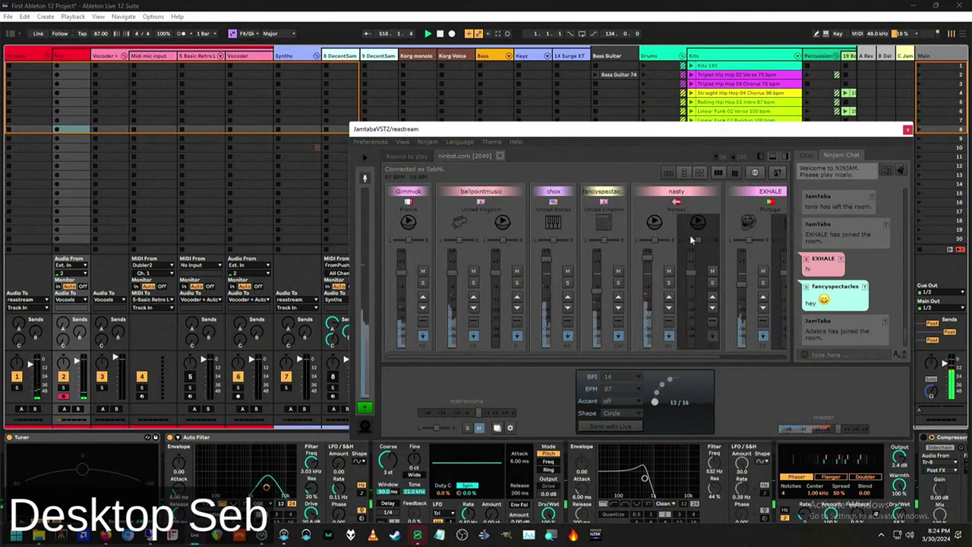
# Collapse and reopen the Ninjam chat, then send the message "lol" to the room.
pyautogui.click(785, 156)
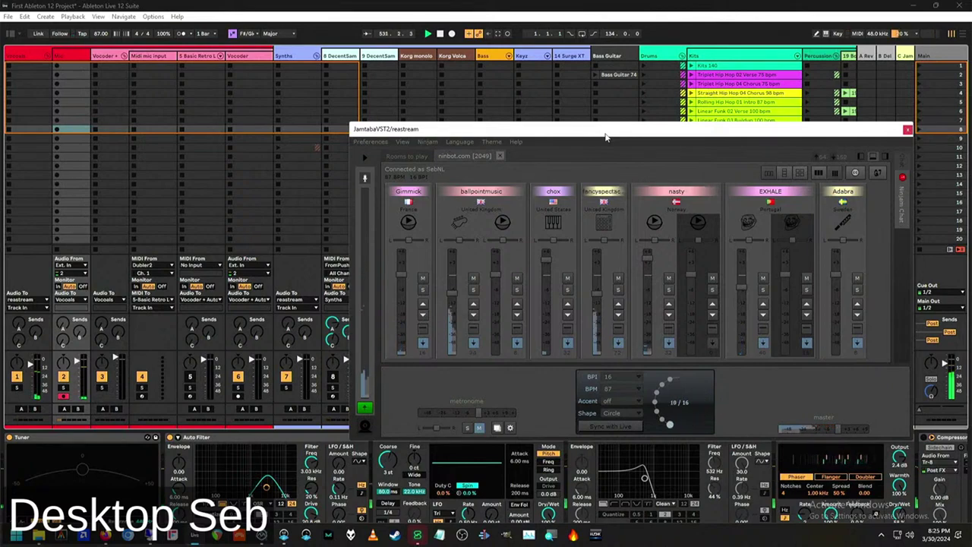
pyautogui.click(903, 196)
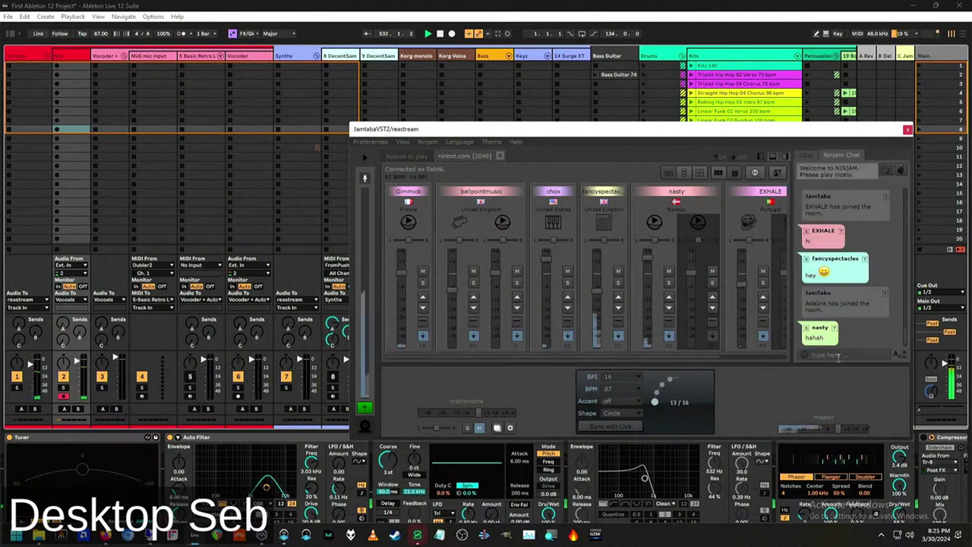
pyautogui.write('lol')
pyautogui.press('Return')
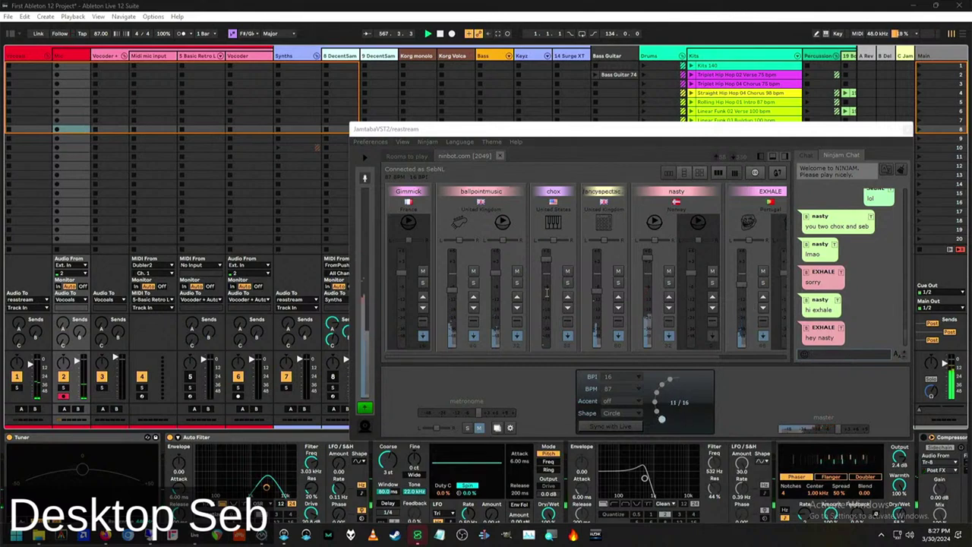
# Raise the second player's first channel to -2.7 dB in the Jamtaba mixer and hide the chat.
pyautogui.click(462, 278)
pyautogui.moveTo(454, 292); pyautogui.dragTo(450, 278)
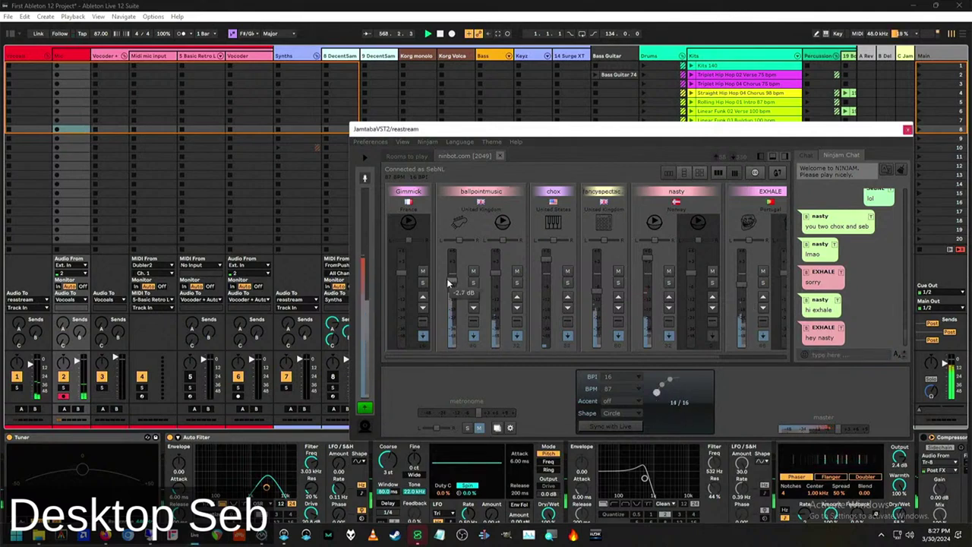
pyautogui.click(784, 155)
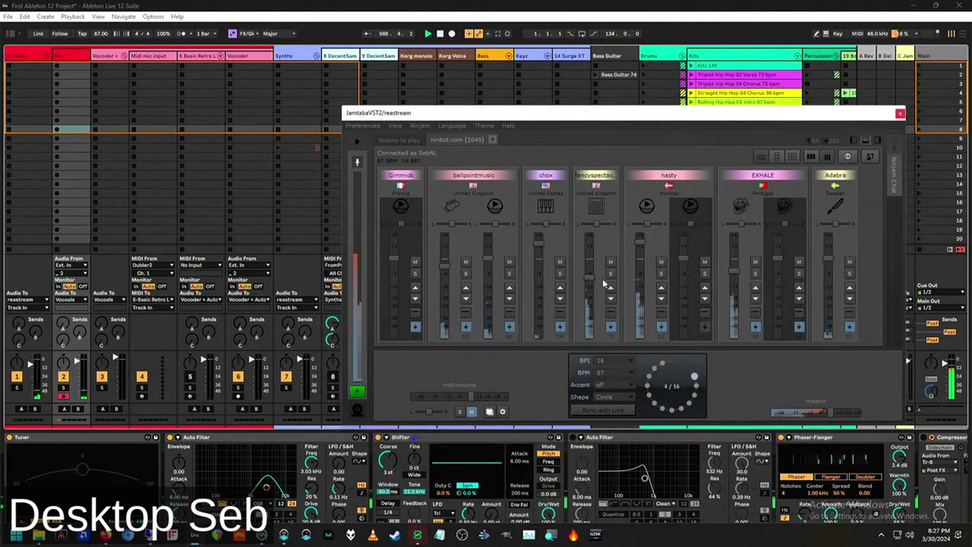
pyautogui.moveTo(592, 263)
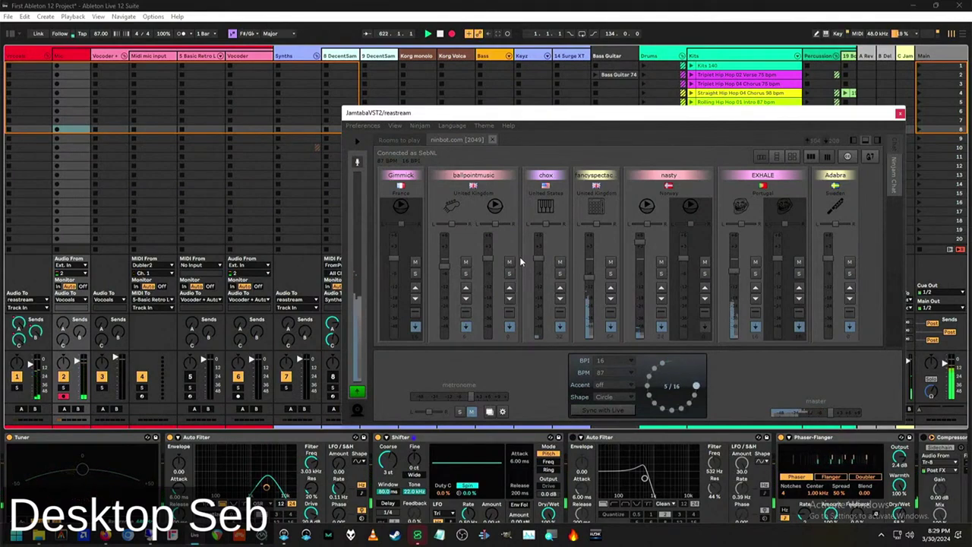
# Show the clip view, start recording a clip in scene 8 of the Mic track, and select the Synths group's clips in scene 10.
pyautogui.hotkey('shift', 'Tab')
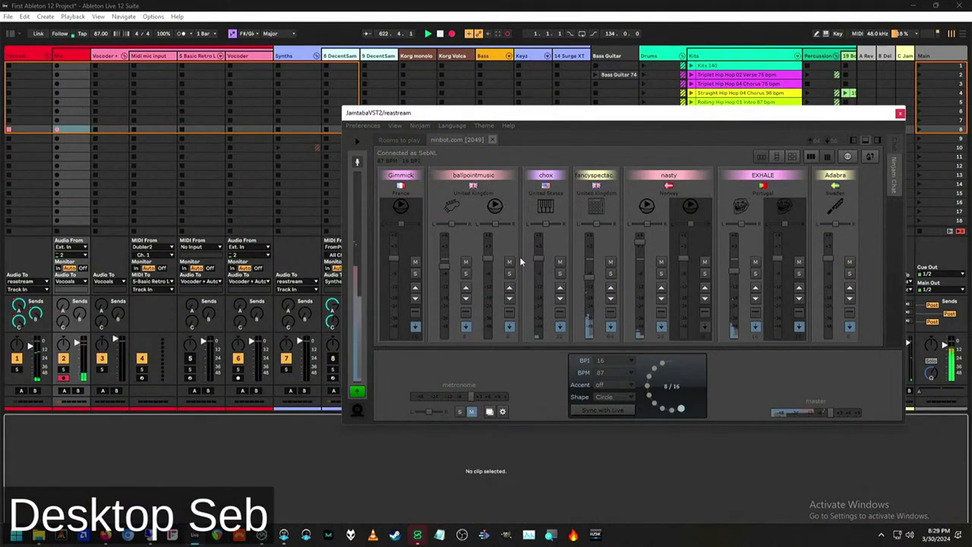
pyautogui.click(56, 129)
pyautogui.rightClick(306, 144)
pyautogui.click(342, 216)
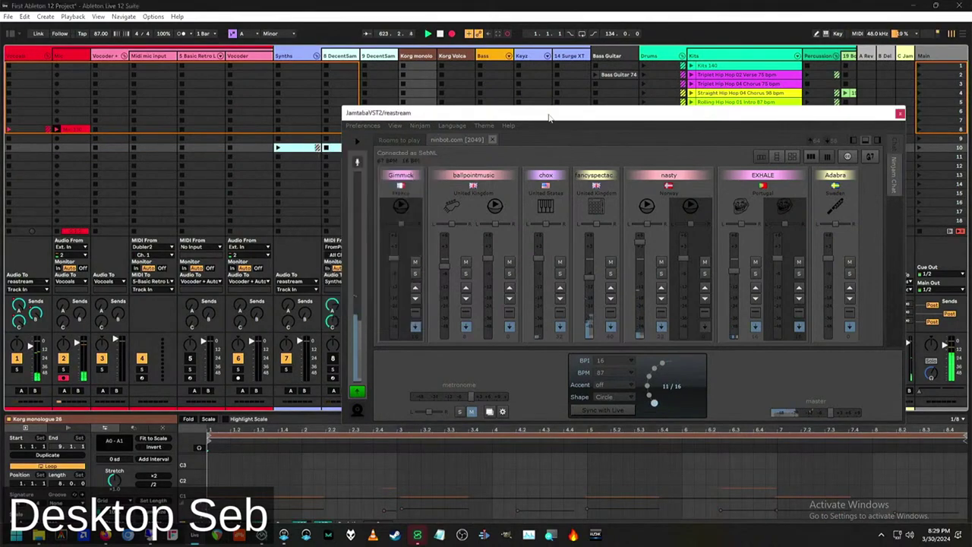
# Raise the fourth player's level slightly in the Jamtaba mixer and return to the Live session.
pyautogui.moveTo(586, 277); pyautogui.dragTo(587, 270)
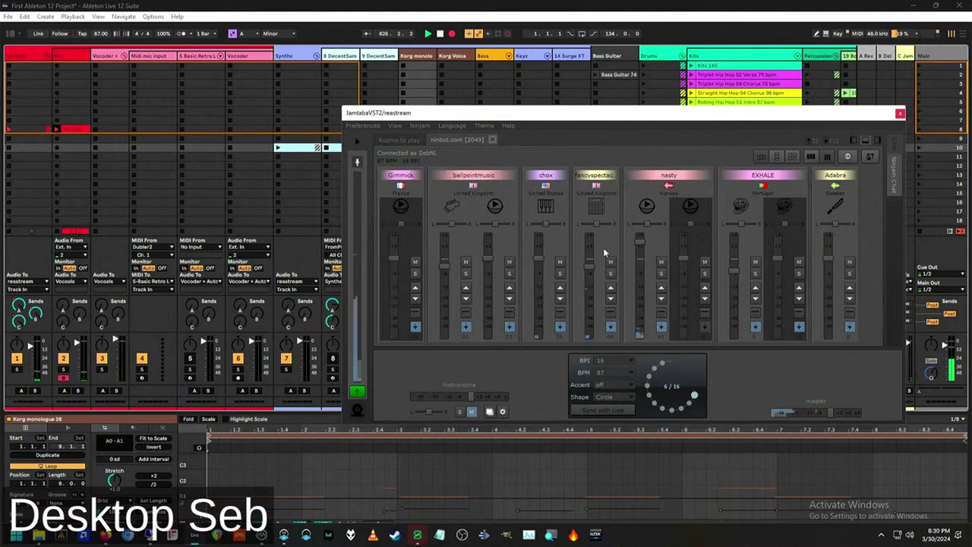
pyautogui.click(452, 42)
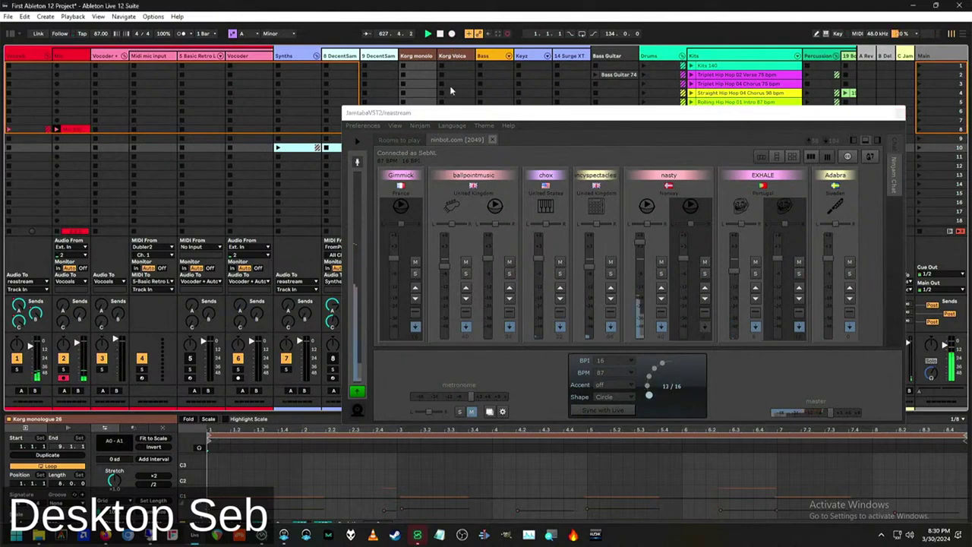
# Move the Jamtaba window off the drum tracks and select the magenta clip in scene 24 of the Kits track.
pyautogui.moveTo(578, 114); pyautogui.dragTo(512, 162)
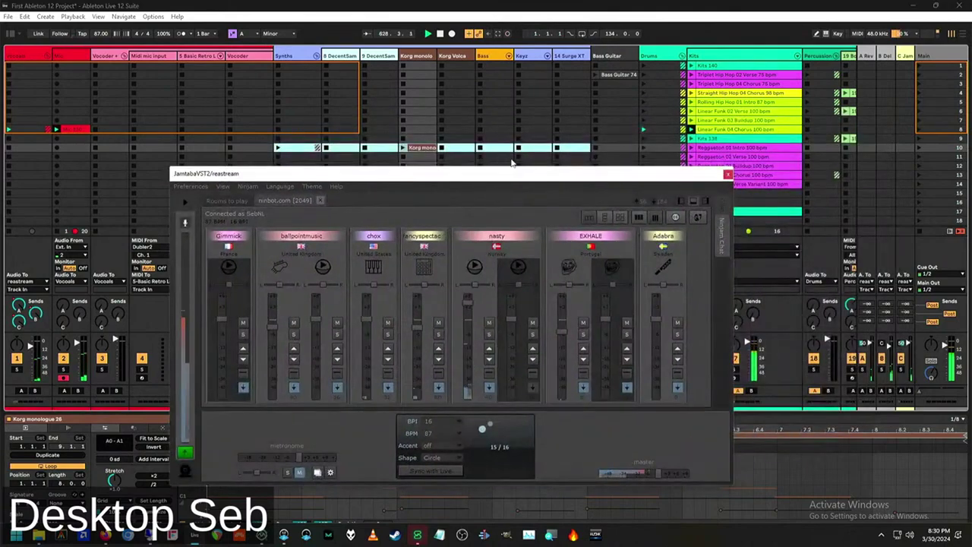
pyautogui.hscroll(5, 513, 161)
pyautogui.moveTo(714, 174); pyautogui.dragTo(507, 183)
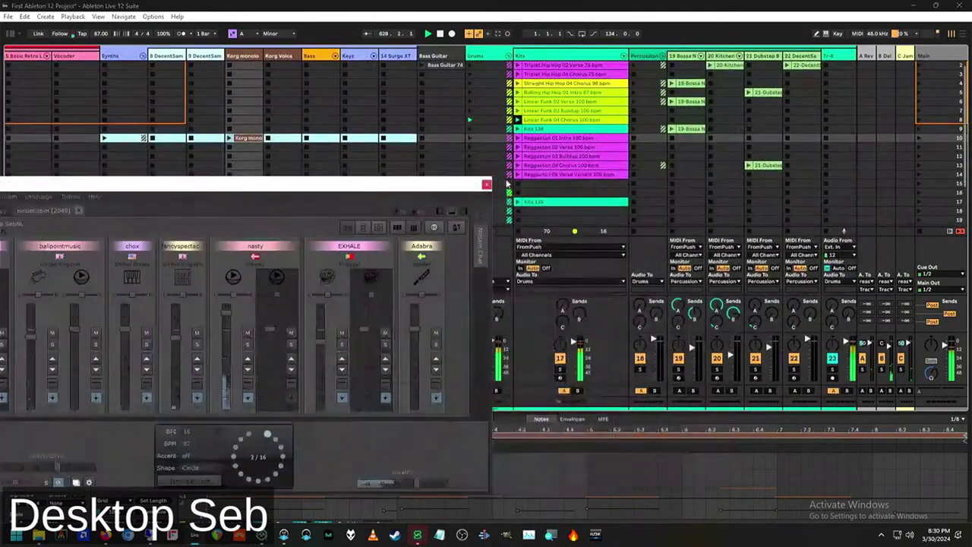
pyautogui.scroll(-2, 532, 183)
pyautogui.hscroll(-4, 655, 181)
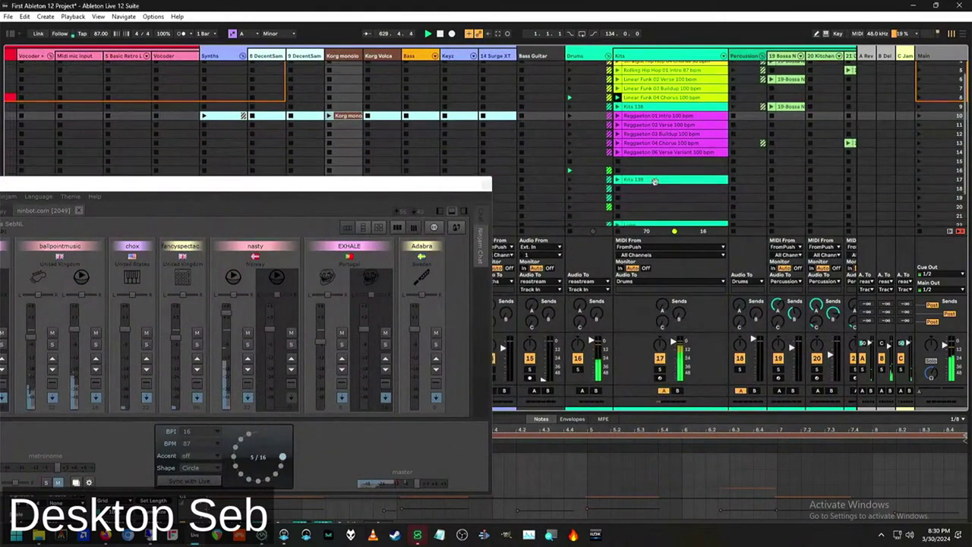
pyautogui.scroll(-3, 655, 181)
pyautogui.scroll(-3, 669, 195)
pyautogui.hscroll(-1, 668, 194)
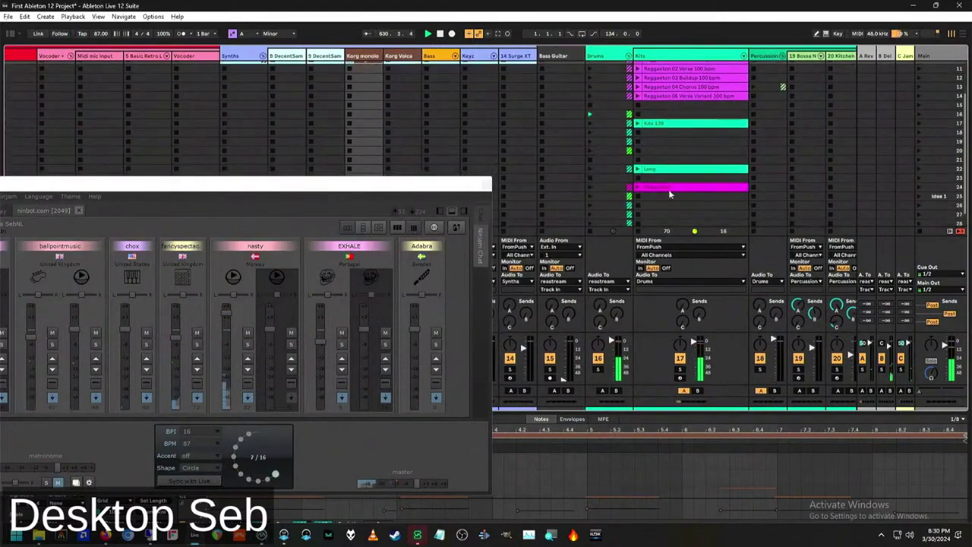
pyautogui.click(669, 190)
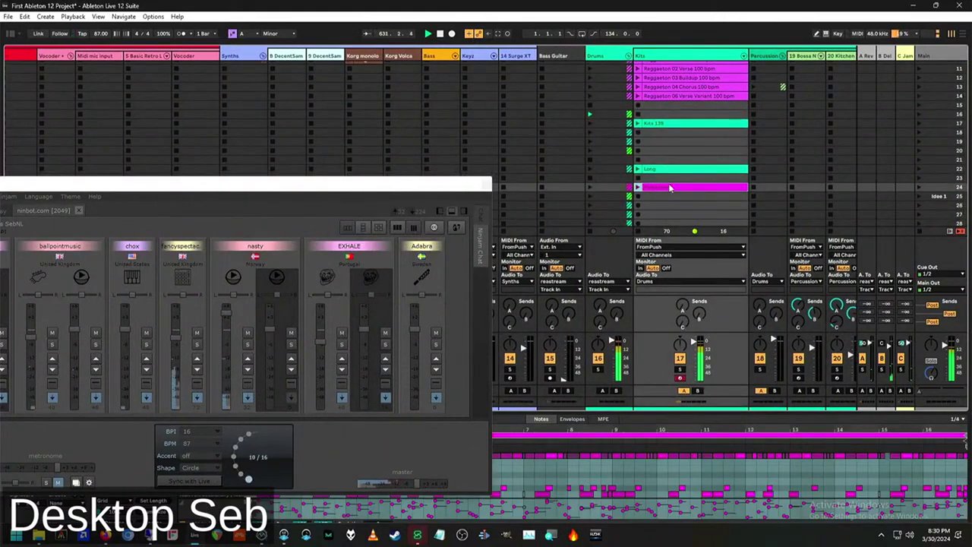
# Start the Long clip in scene 22 of the Kits track and reopen the Ninjam chat.
pyautogui.moveTo(372, 194); pyautogui.dragTo(446, 69)
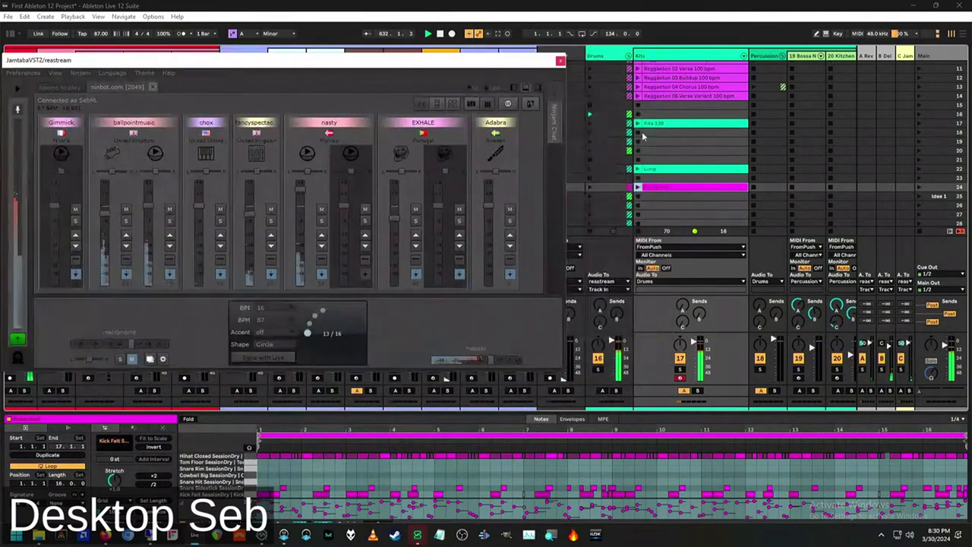
pyautogui.click(669, 169)
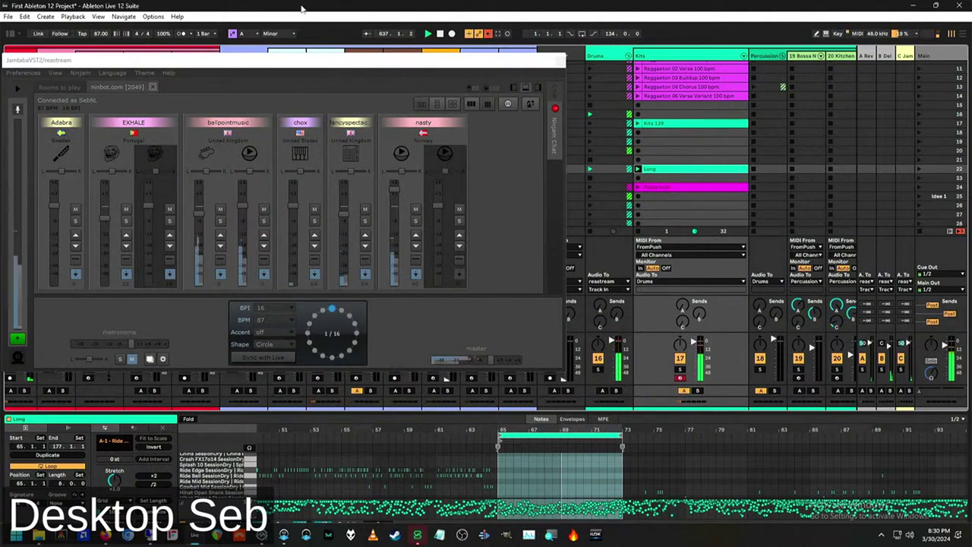
pyautogui.click(556, 140)
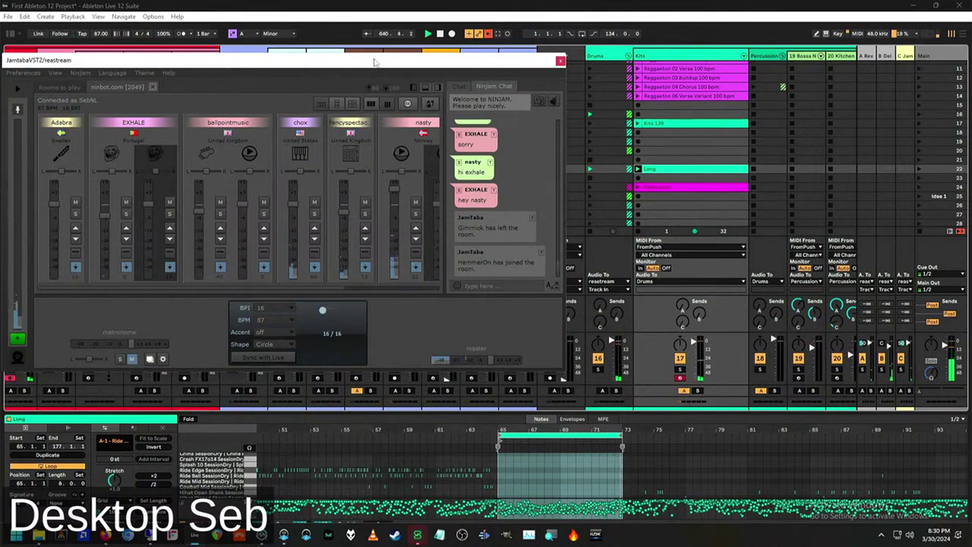
# Move the Jamtaba window clear of the vocal tracks and delete the recorded clip in scene 8 of the Mic track.
pyautogui.moveTo(373, 60); pyautogui.dragTo(603, 97)
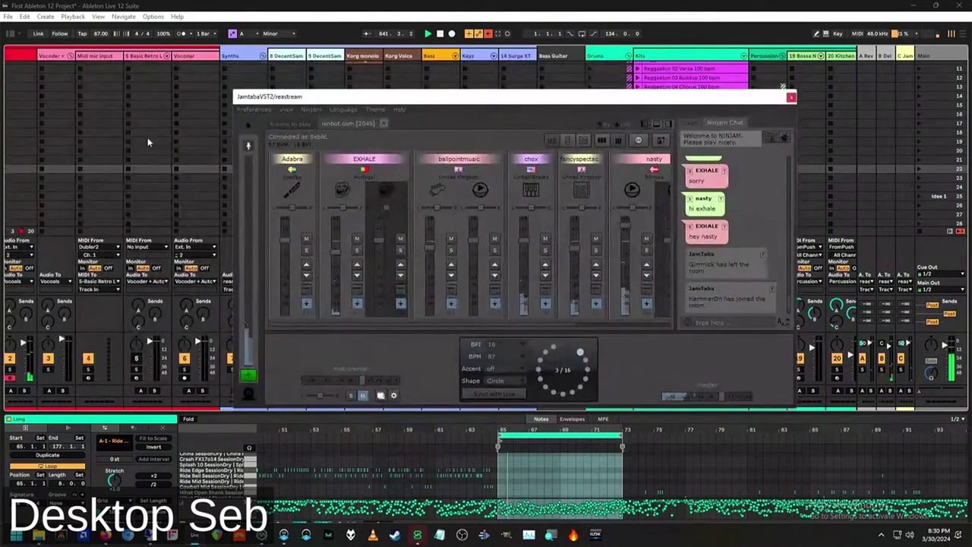
pyautogui.click(144, 125)
pyautogui.scroll(3, 84, 118)
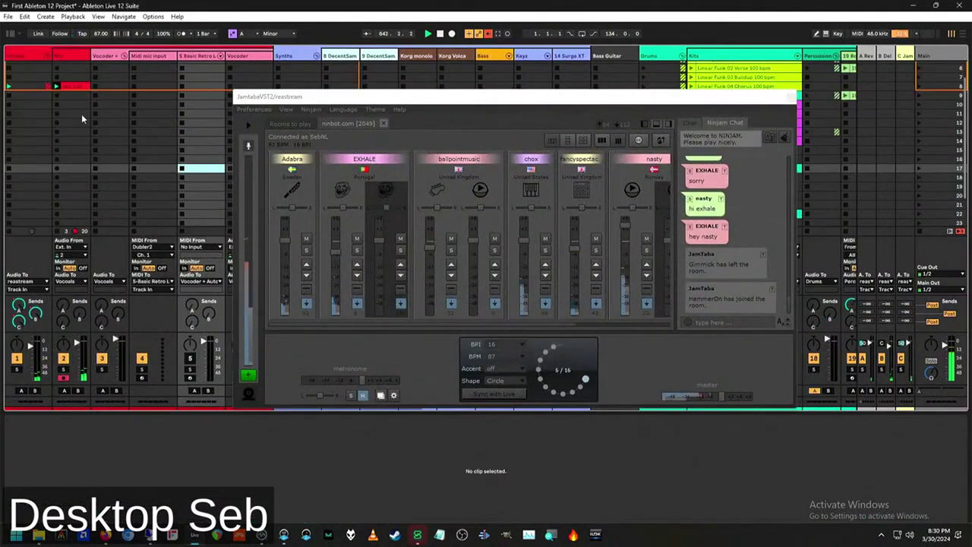
pyautogui.moveTo(82, 116); pyautogui.dragTo(76, 74)
pyautogui.press('Delete')
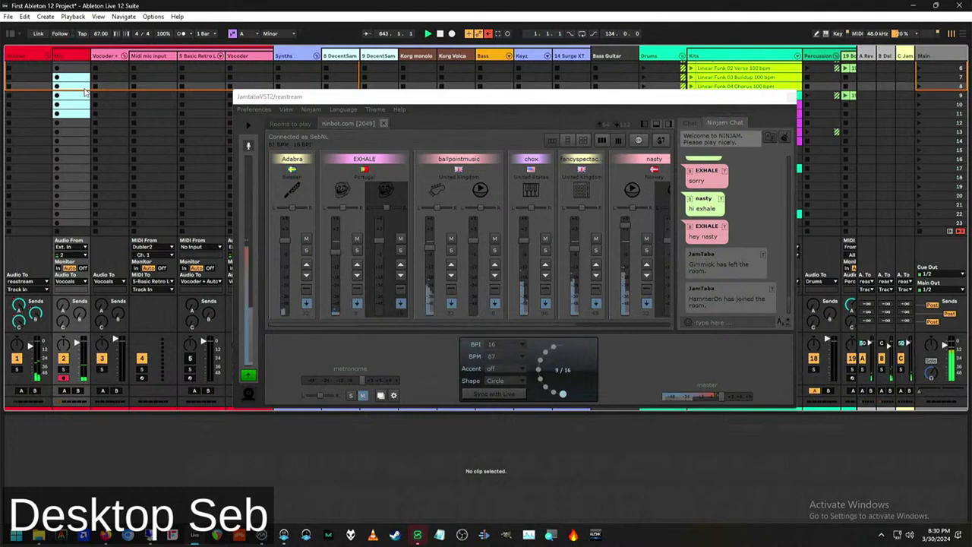